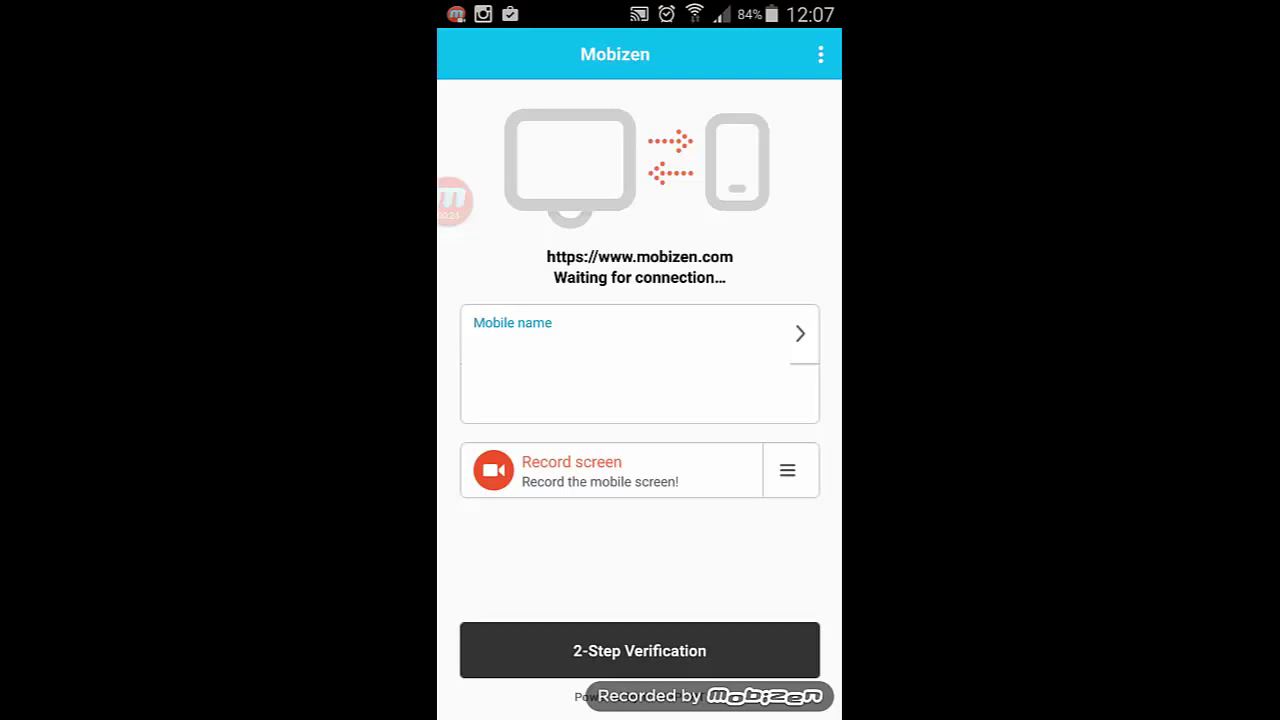
{"action": "left_click", "coordinate": [454, 200]}
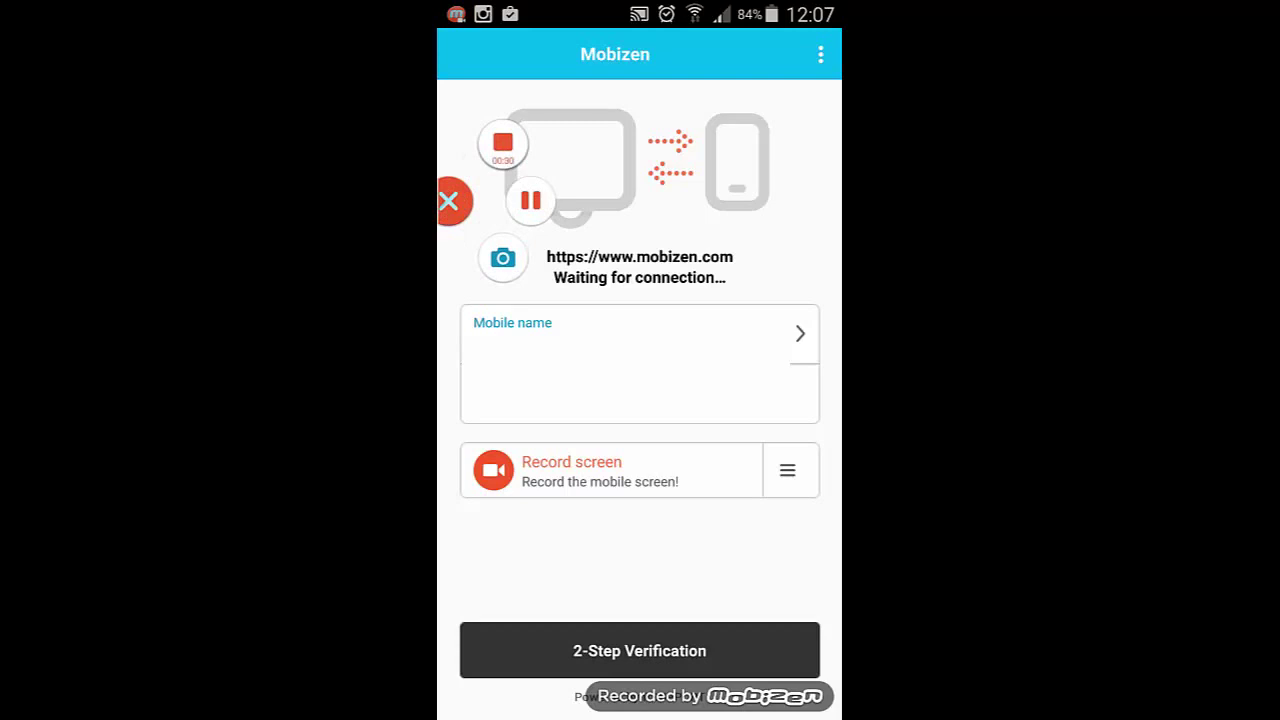
{"action": "left_click", "coordinate": [530, 200]}
Open Recording preferences and review the Quality and Resolution options, keeping 5.0Mbps and 720P.
{"action": "left_click", "coordinate": [820, 54]}
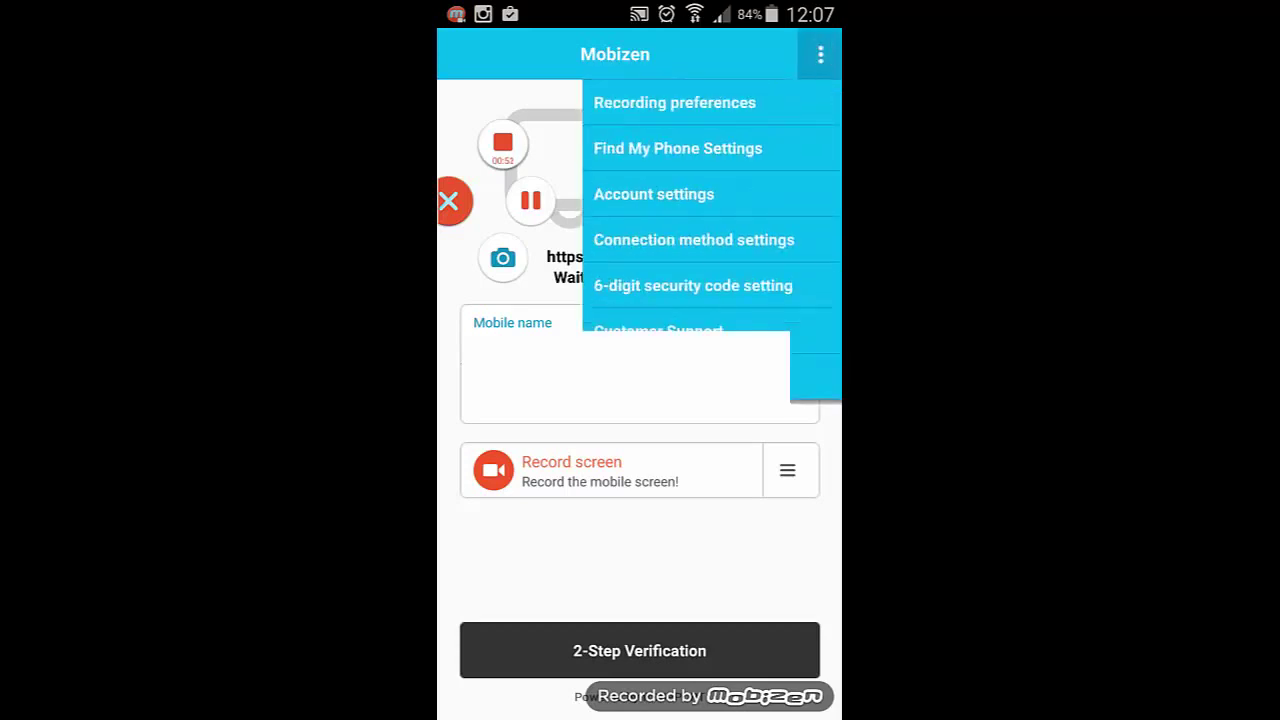
{"action": "left_click", "coordinate": [720, 108]}
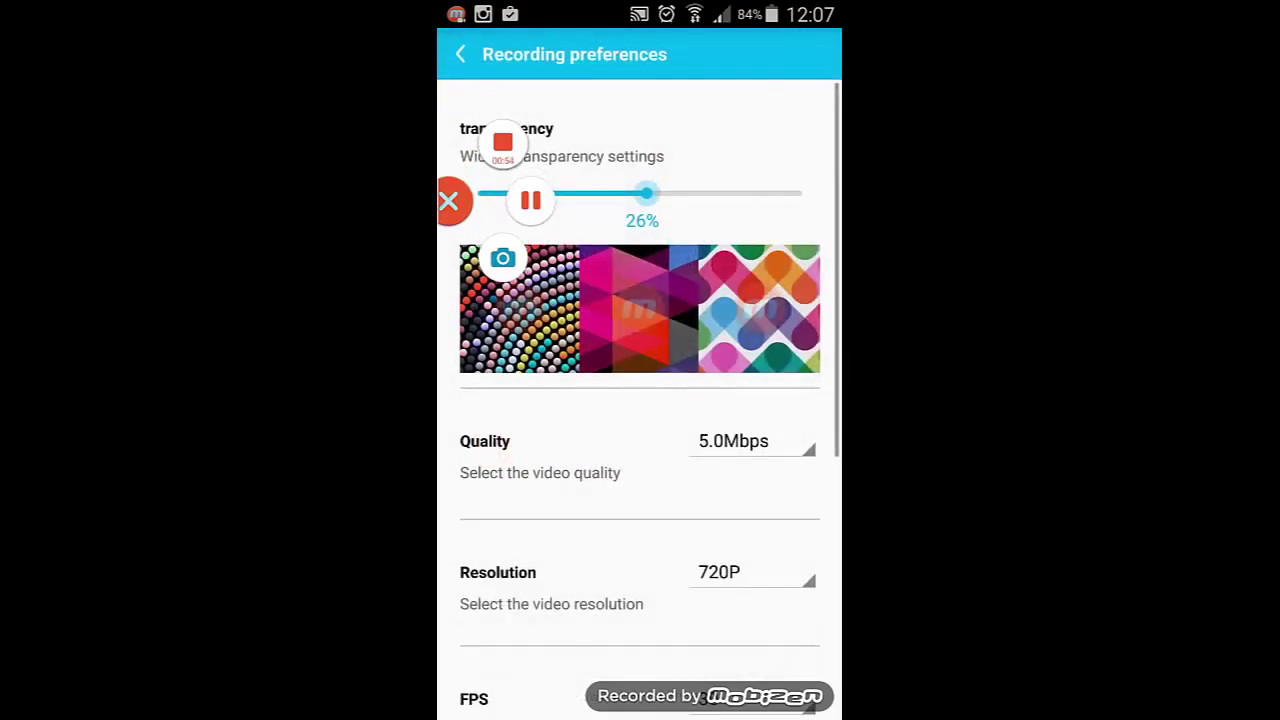
{"action": "left_click_drag", "start_coordinate": [678, 412], "coordinate": [686, 348]}
{"action": "left_click", "coordinate": [750, 393]}
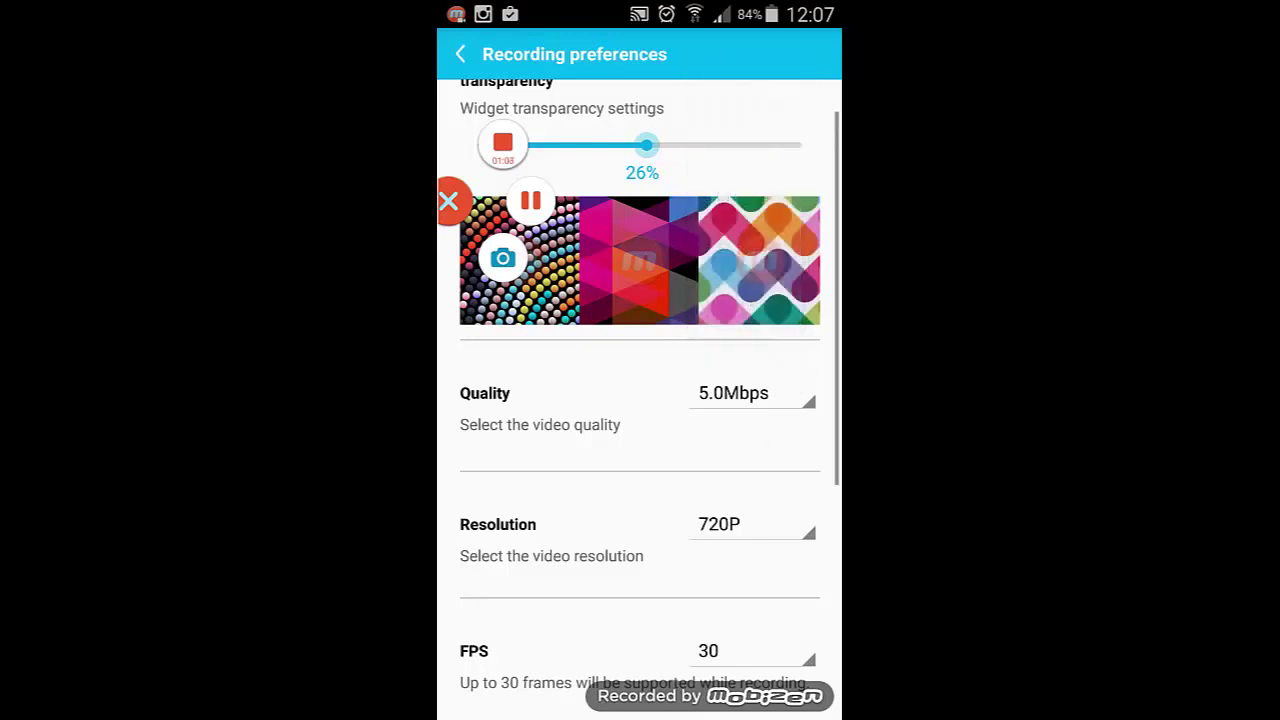
{"action": "left_click", "coordinate": [750, 524]}
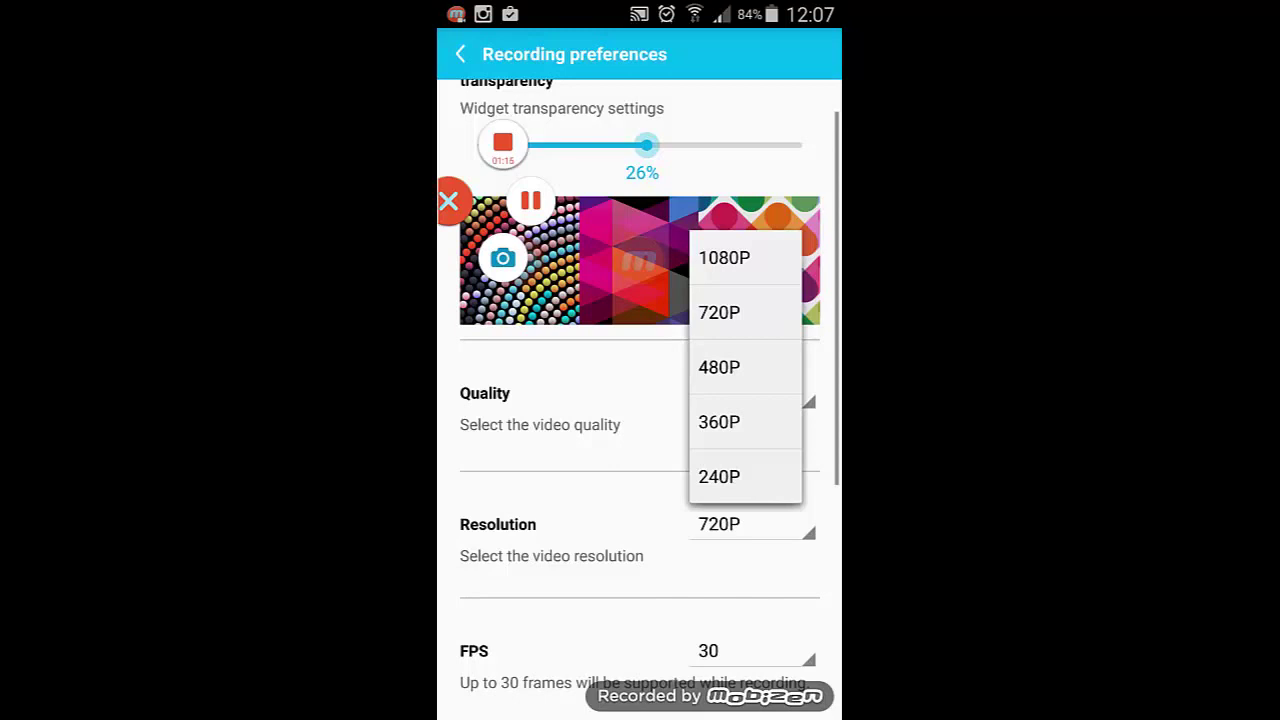
{"action": "key", "text": "Escape"}
Review the FPS options, keeping 30, then scroll back to the top of the page.
{"action": "left_click_drag", "start_coordinate": [674, 520], "coordinate": [674, 401]}
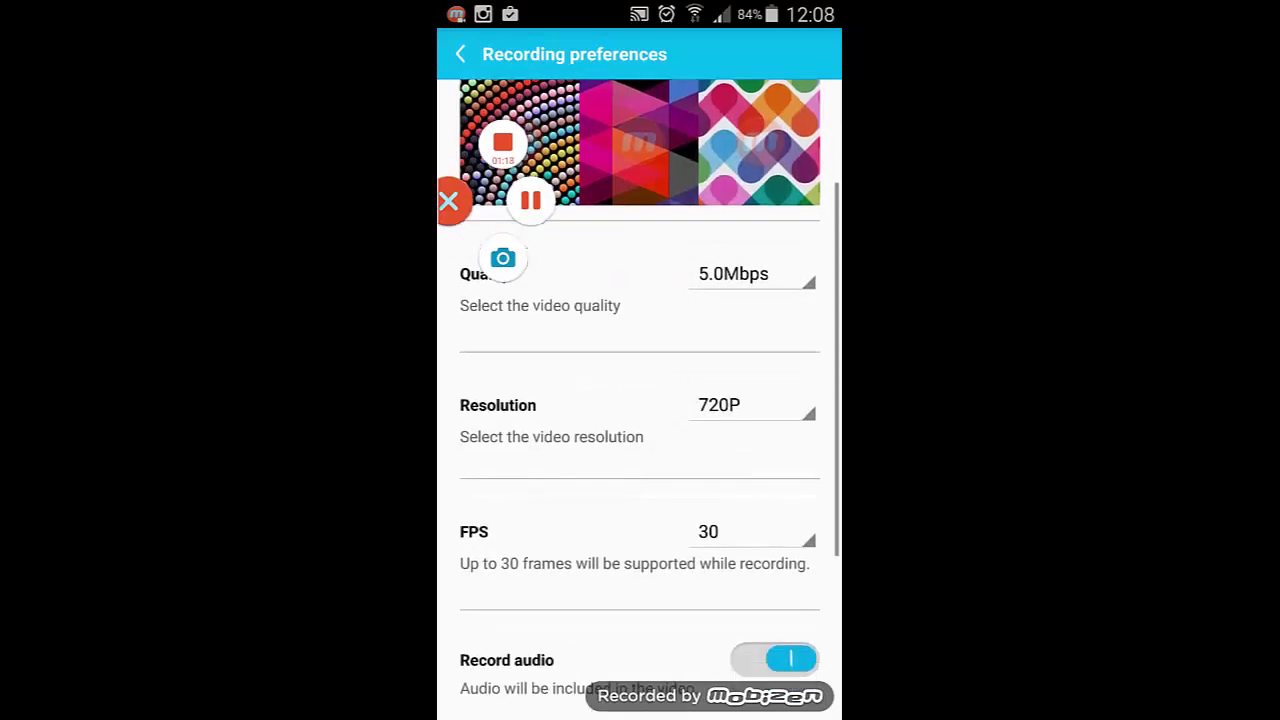
{"action": "left_click_drag", "start_coordinate": [614, 544], "coordinate": [618, 483]}
{"action": "left_click", "coordinate": [745, 460]}
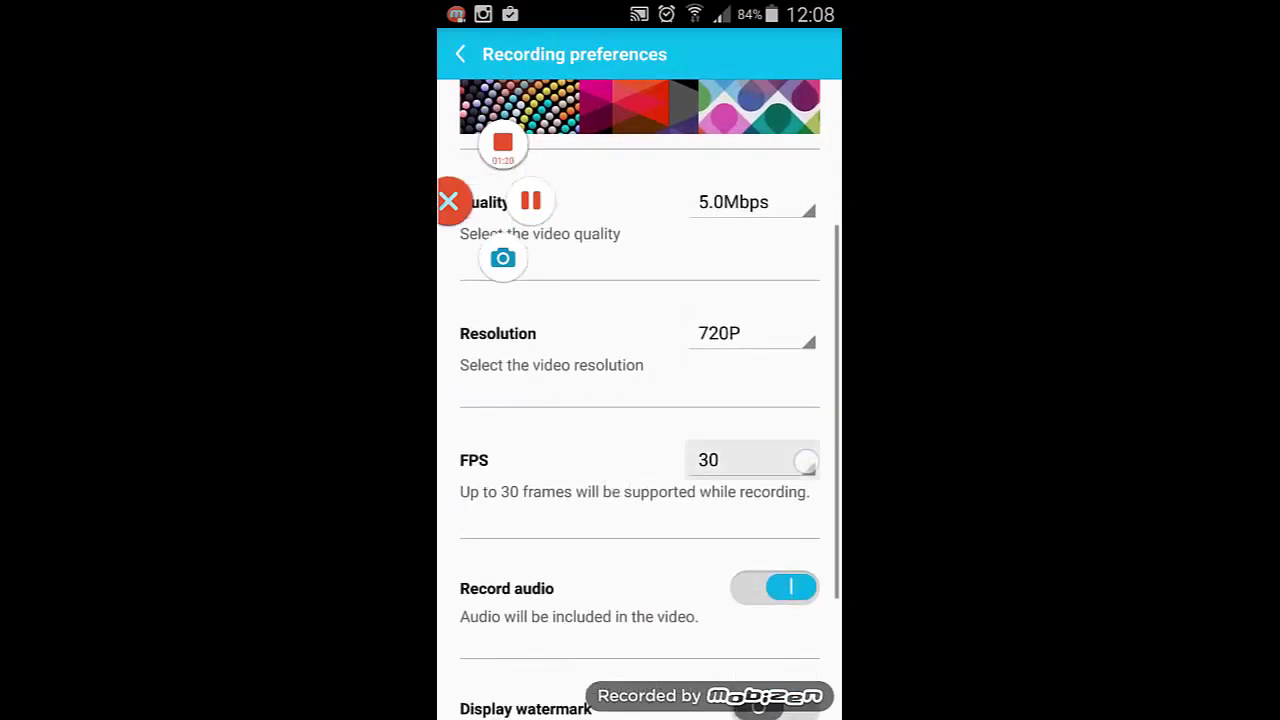
{"action": "left_click", "coordinate": [609, 460]}
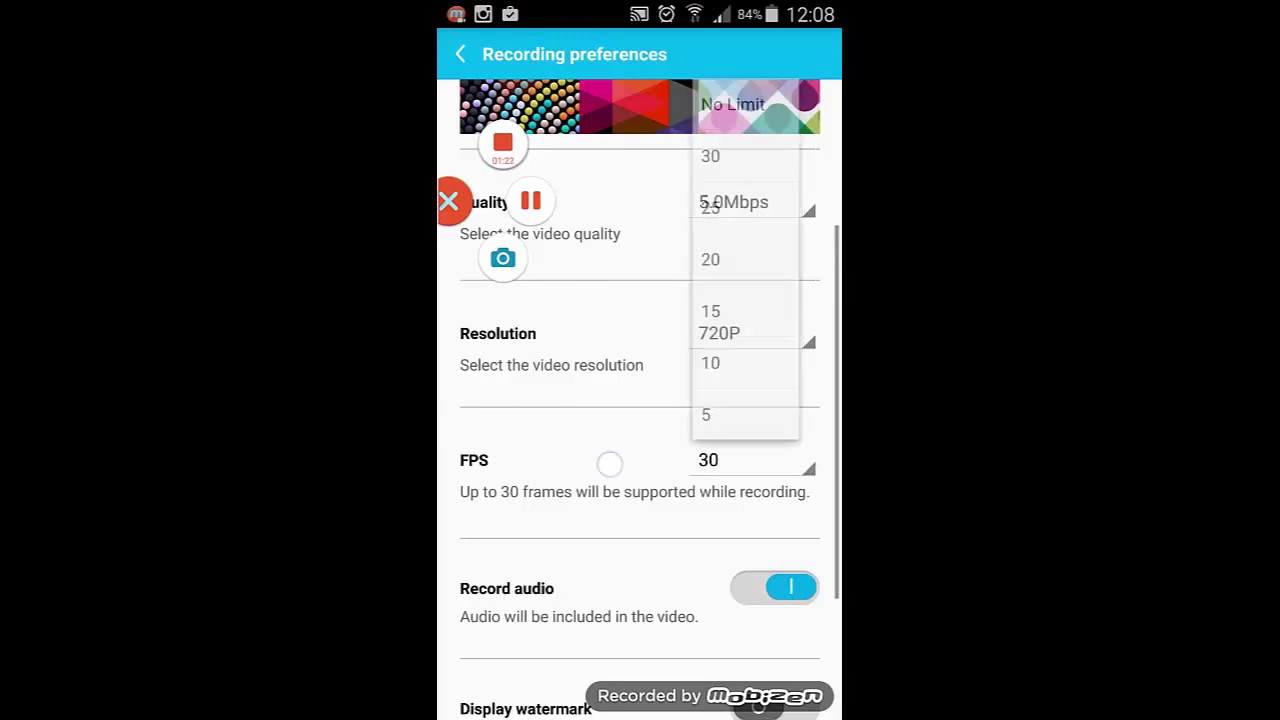
{"action": "left_click_drag", "start_coordinate": [651, 532], "coordinate": [651, 360]}
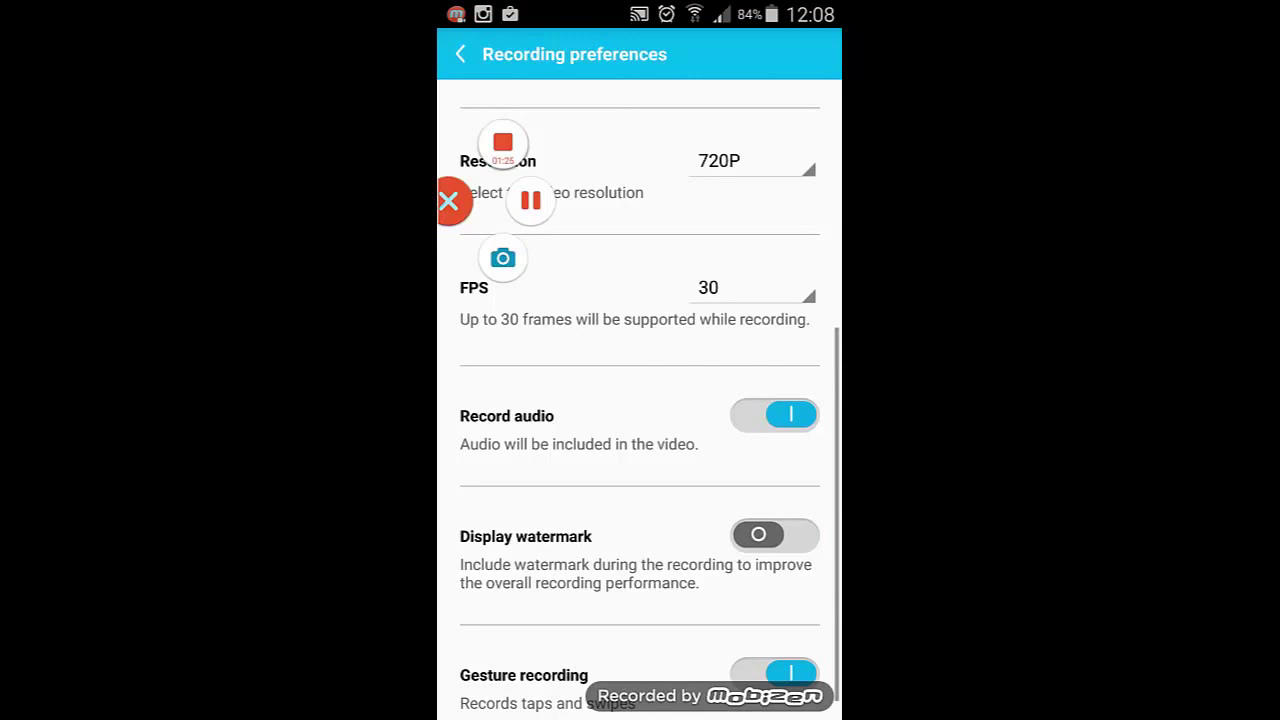
{"action": "left_click_drag", "start_coordinate": [685, 602], "coordinate": [682, 437]}
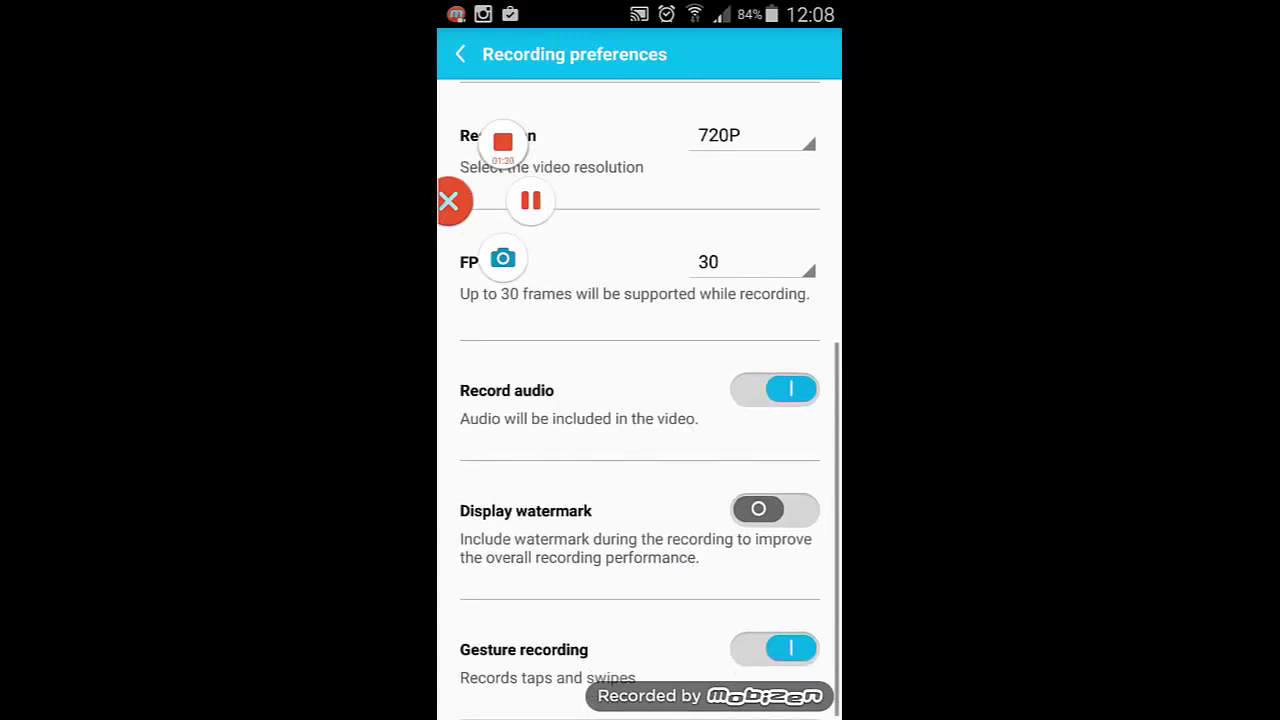
{"action": "scroll", "coordinate": [640, 400], "scroll_direction": "up", "scroll_amount": 5}
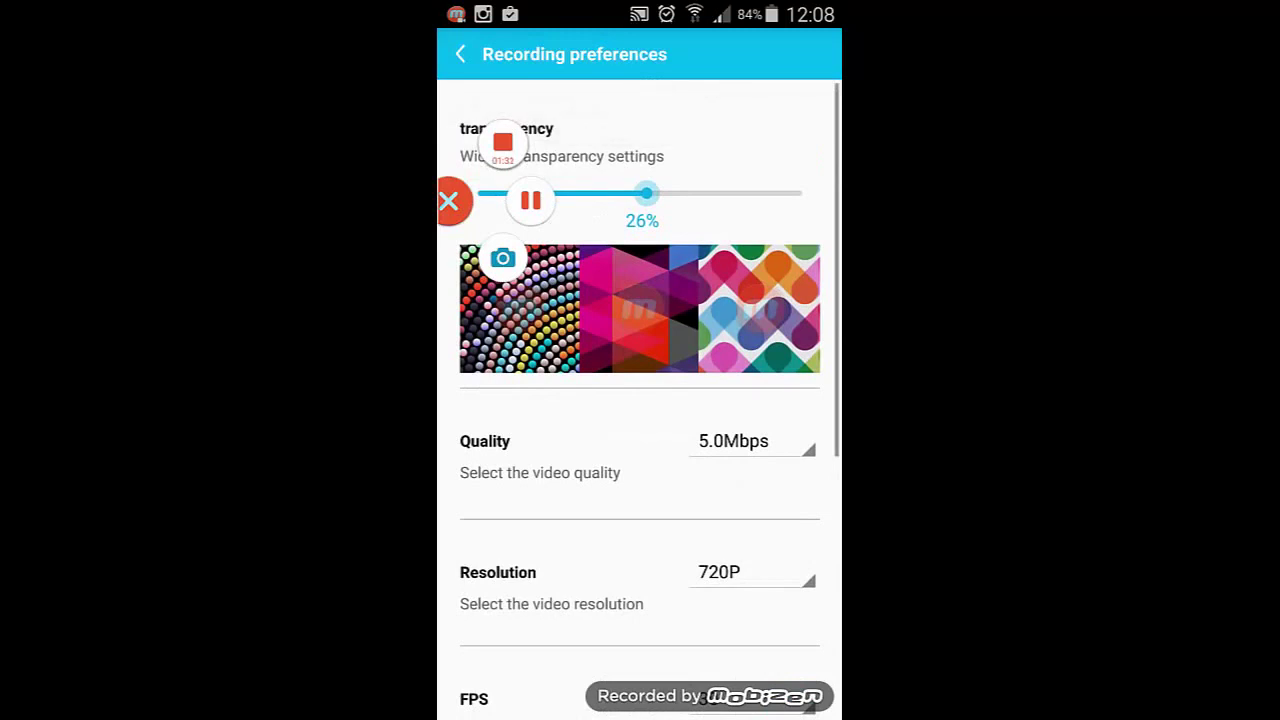
View the Connection method settings with USB, Wi-Fi and 3G/LTE enabled, then return to the main screen.
{"action": "left_click", "coordinate": [460, 54]}
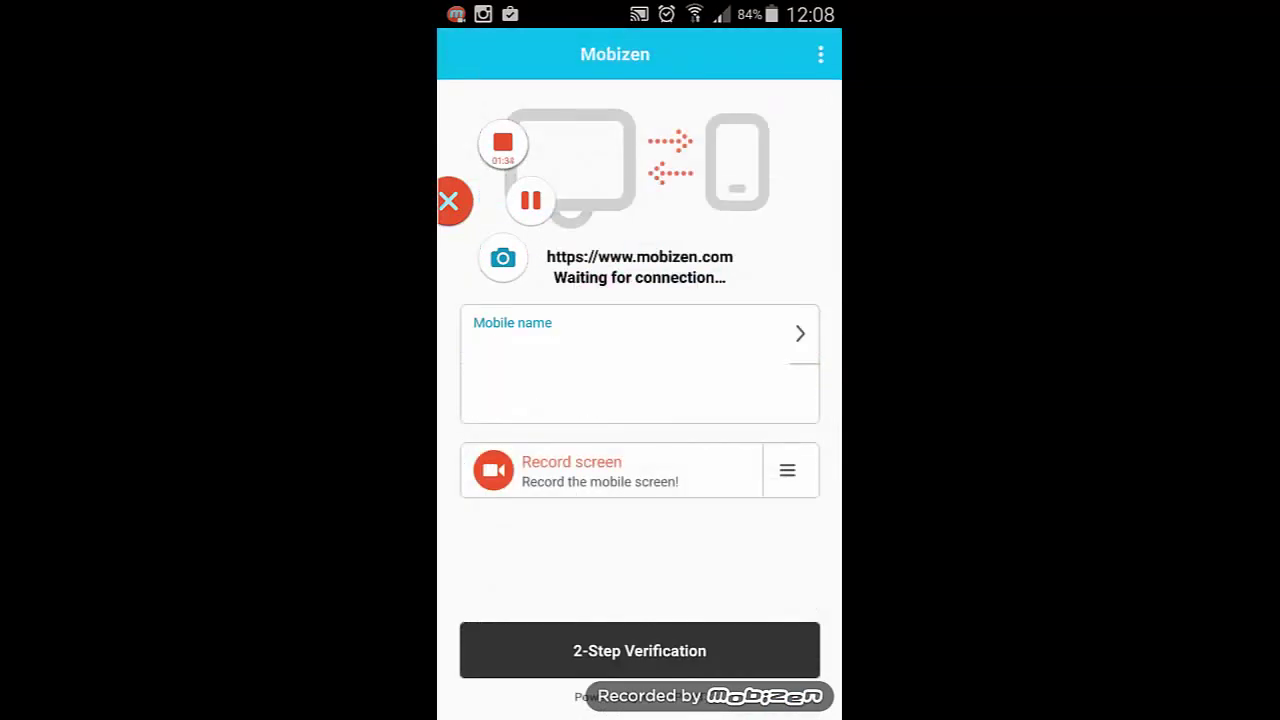
{"action": "left_click_drag", "start_coordinate": [771, 629], "coordinate": [737, 646]}
{"action": "left_click", "coordinate": [821, 54]}
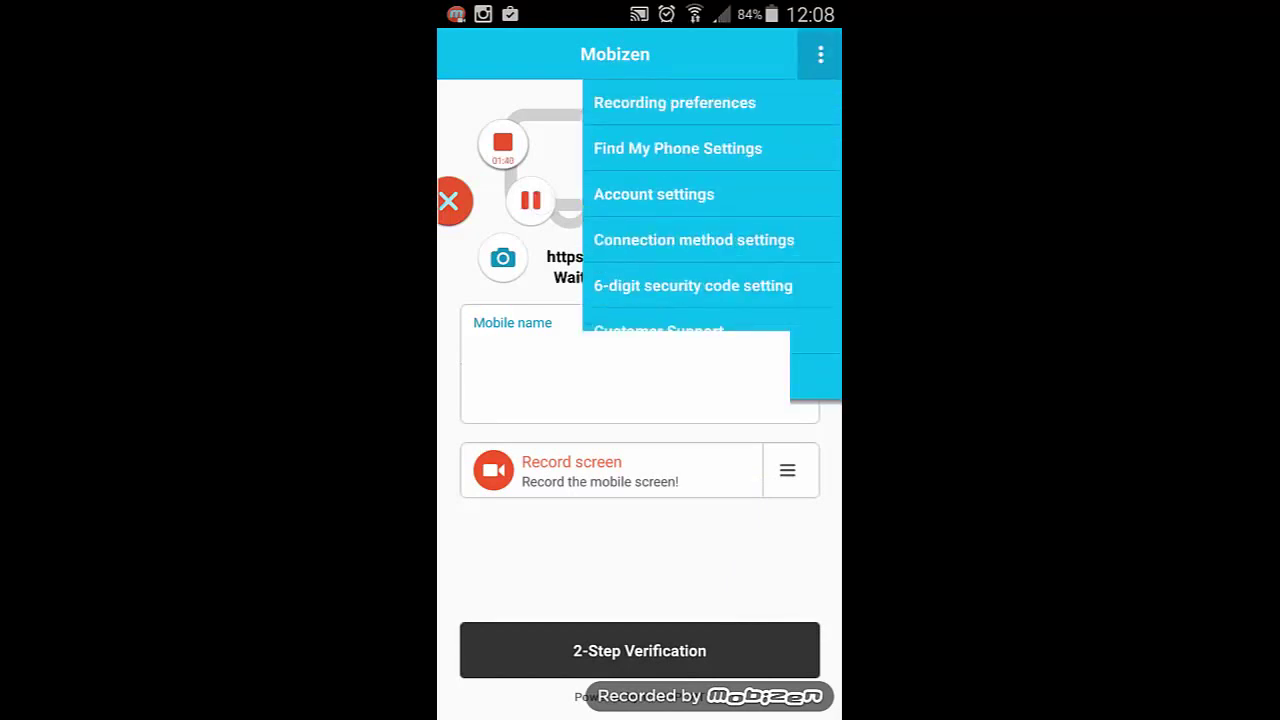
{"action": "left_click", "coordinate": [796, 246]}
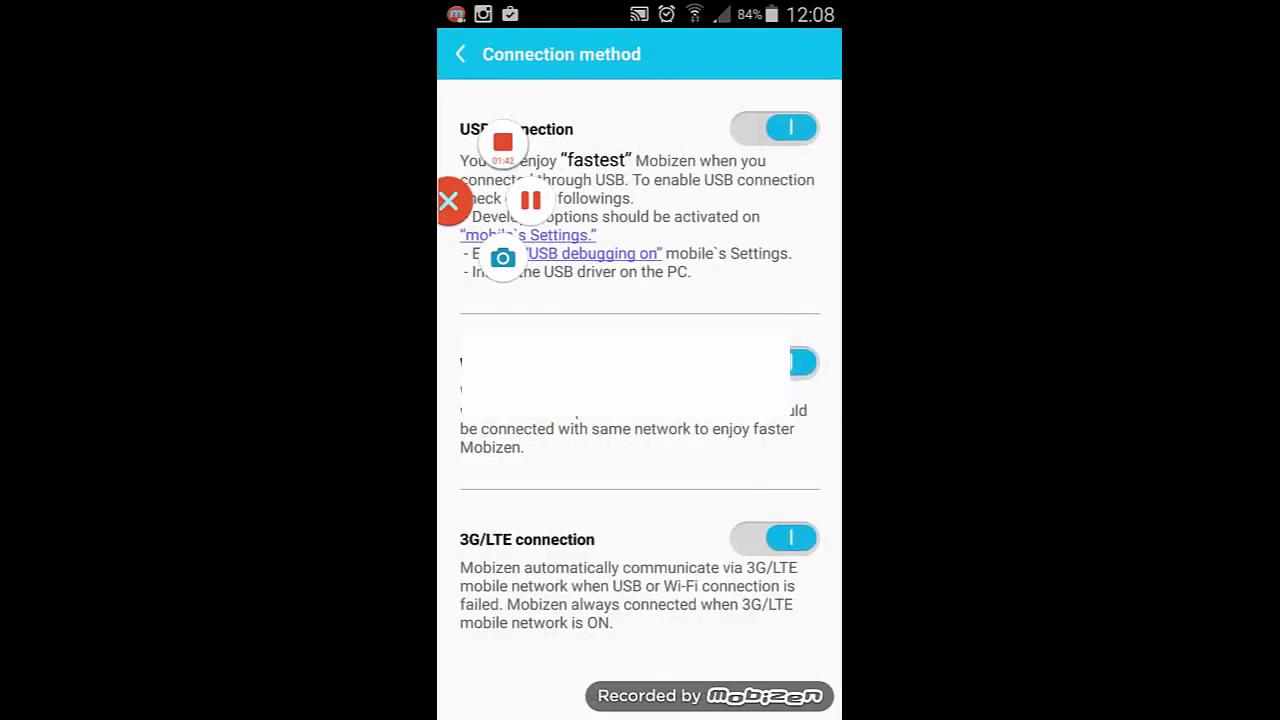
{"action": "left_click", "coordinate": [694, 316]}
Reopen Recording preferences briefly and return to the Mobizen main screen.
{"action": "left_click", "coordinate": [460, 54]}
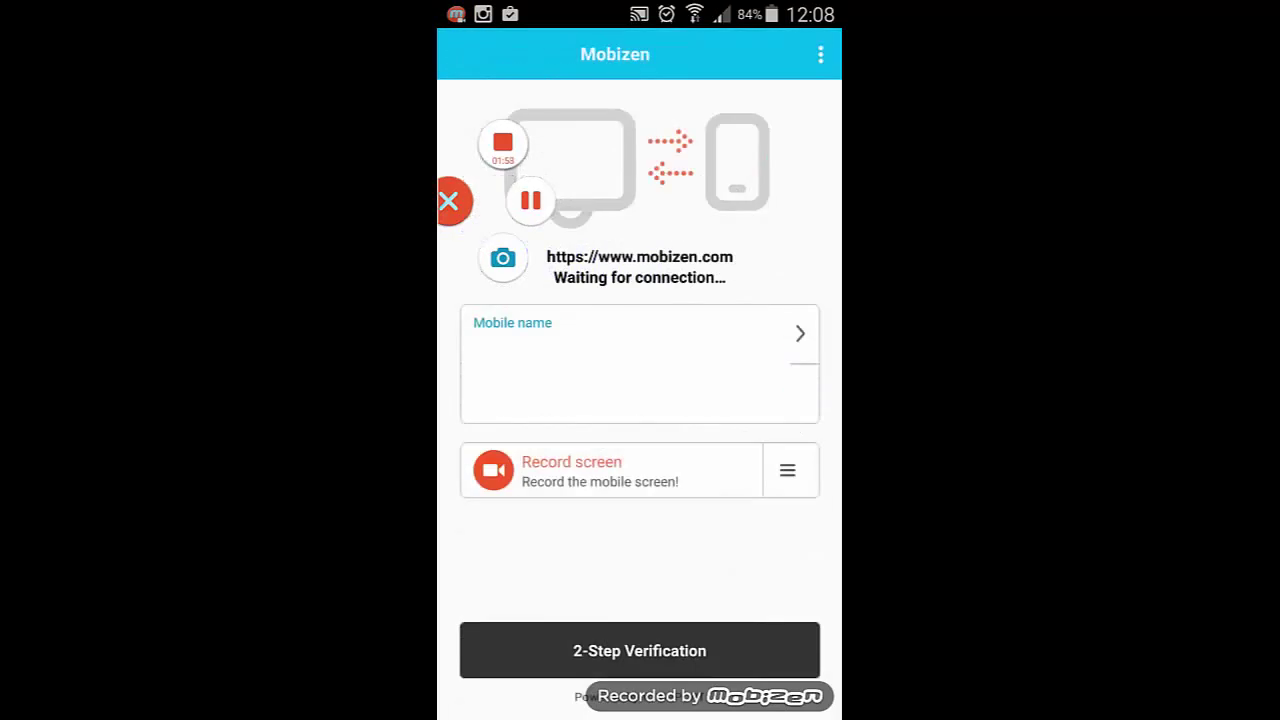
{"action": "left_click", "coordinate": [820, 54]}
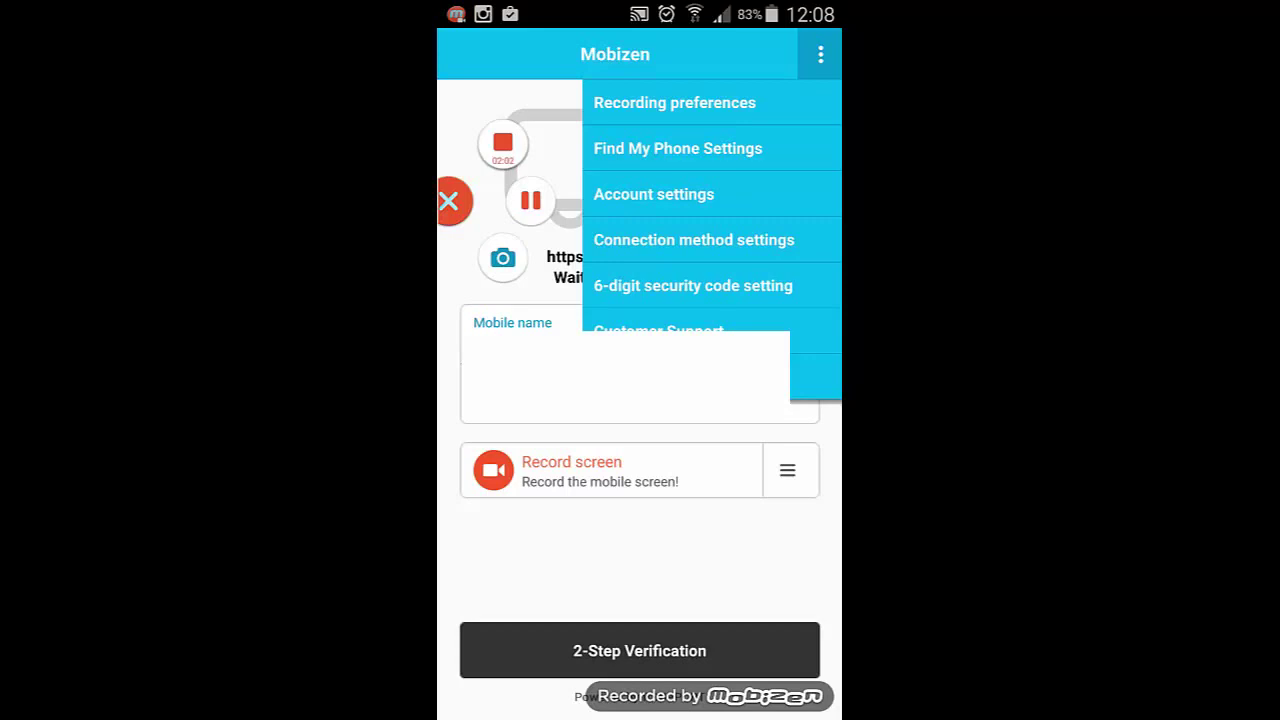
{"action": "left_click", "coordinate": [750, 103]}
{"action": "left_click", "coordinate": [460, 54]}
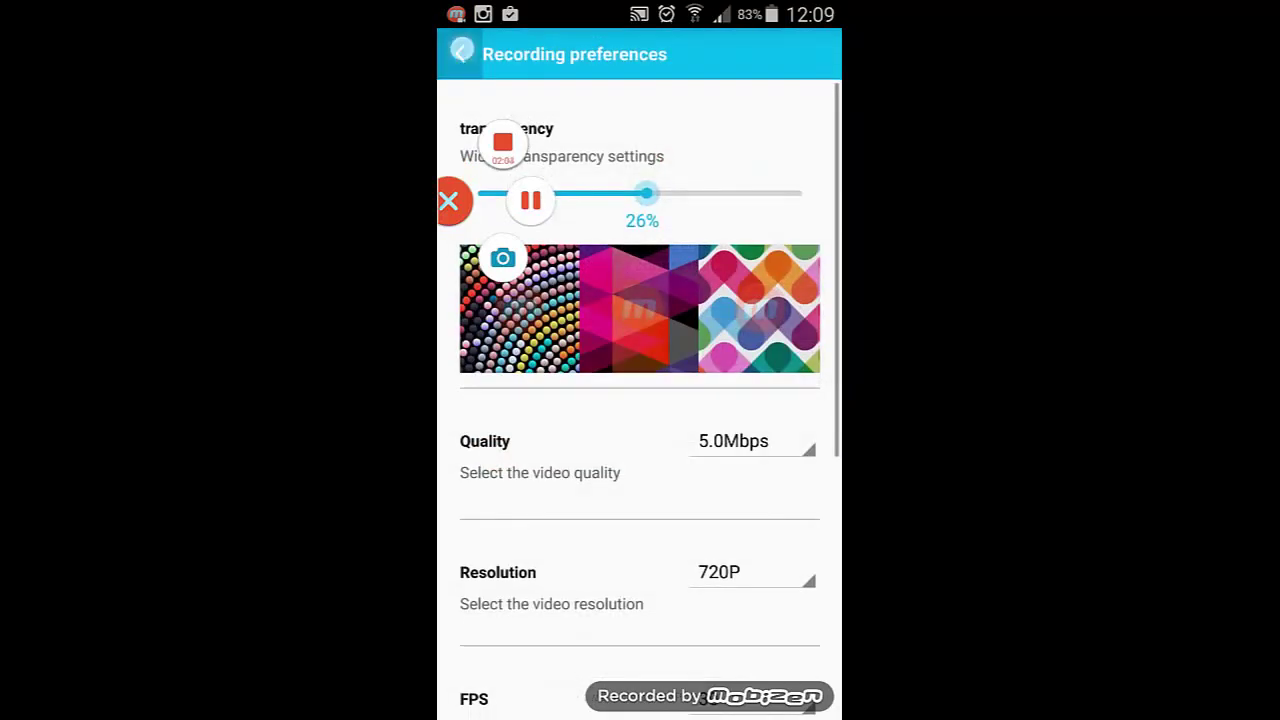
Look at the Account settings, then go back to the main screen.
{"action": "left_click", "coordinate": [820, 54]}
{"action": "left_click", "coordinate": [654, 194]}
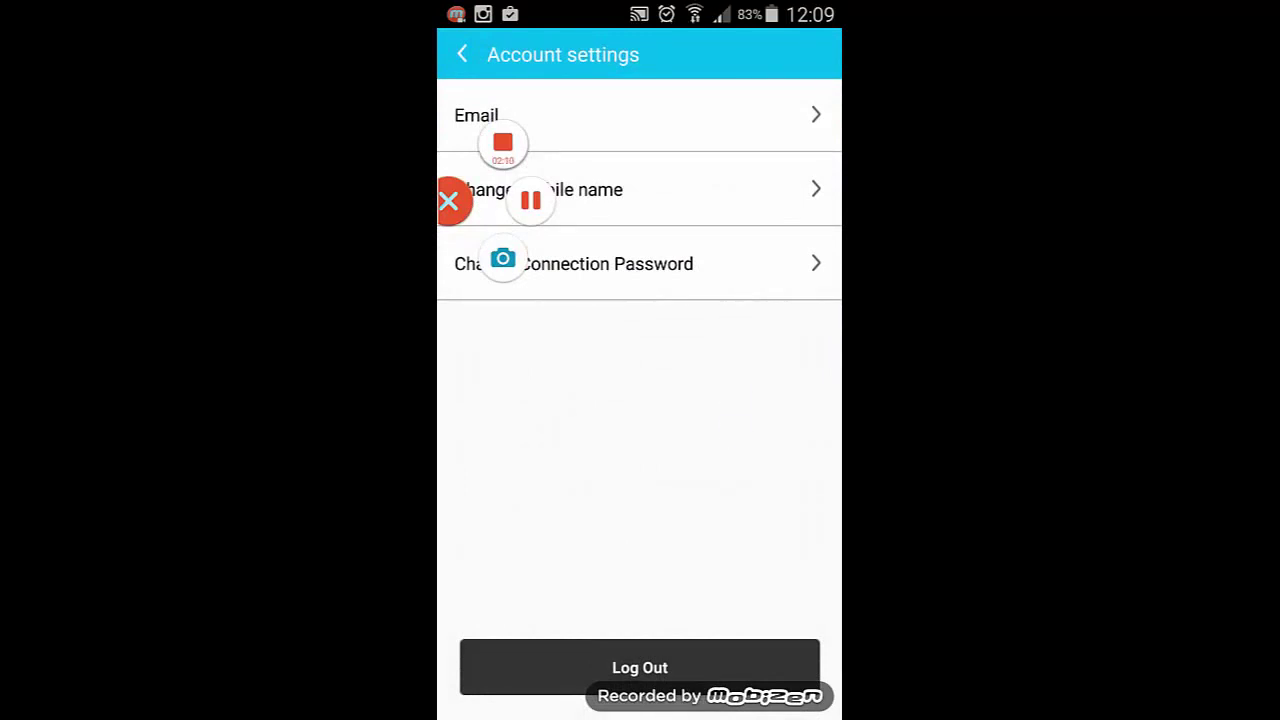
{"action": "left_click", "coordinate": [462, 54]}
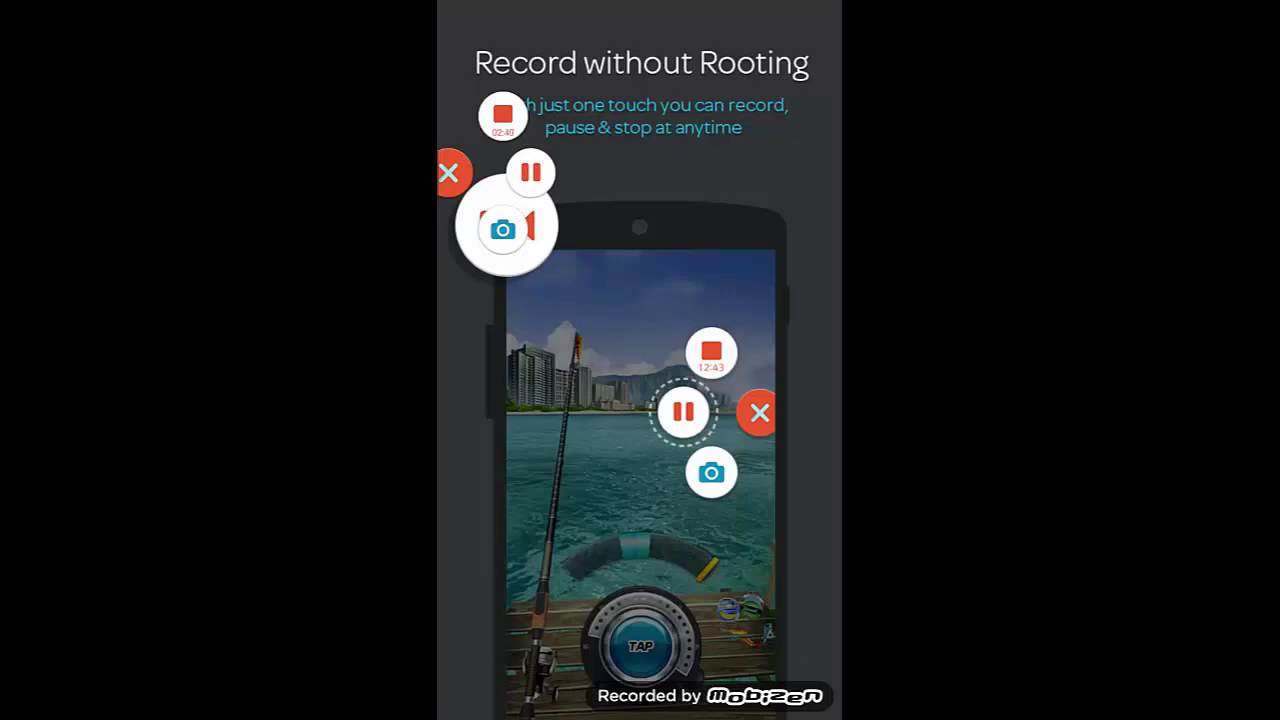
Swipe past the Supports Android 4.2 screenshot to the Incredible Quality & High Resolution slide.
{"action": "left_click_drag", "start_coordinate": [792, 615], "coordinate": [570, 603]}
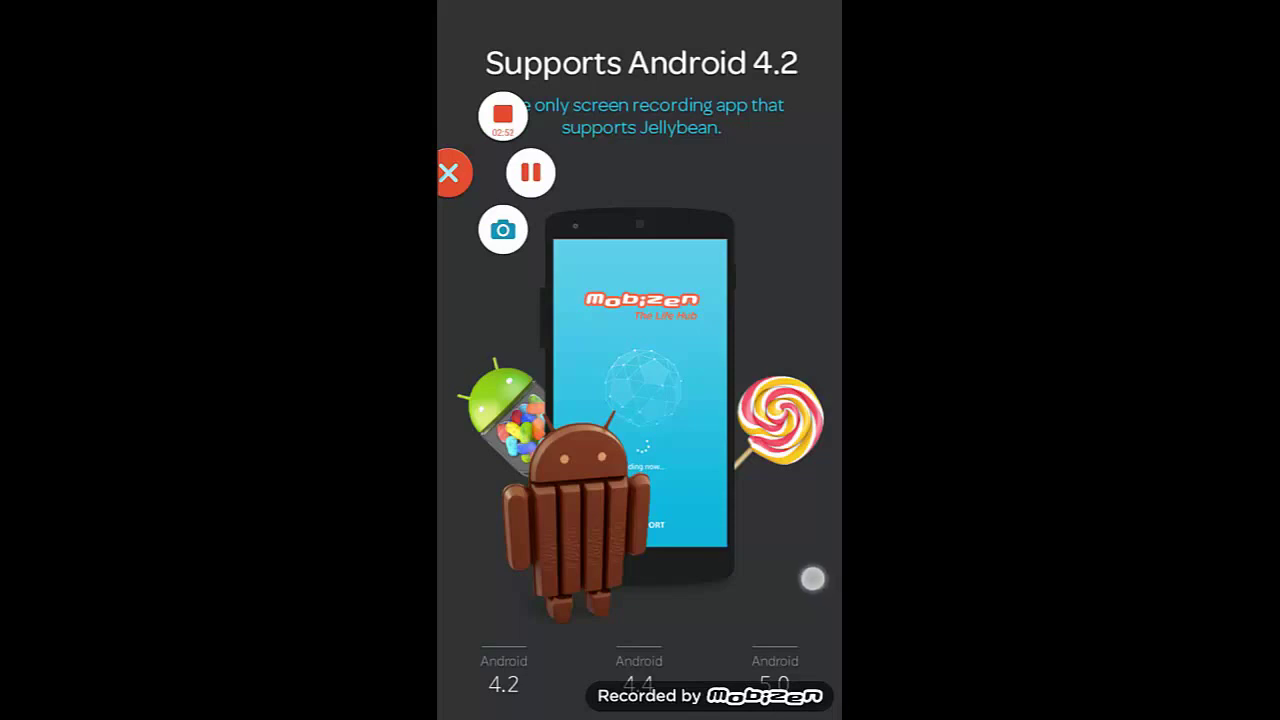
{"action": "left_click_drag", "start_coordinate": [813, 578], "coordinate": [571, 580]}
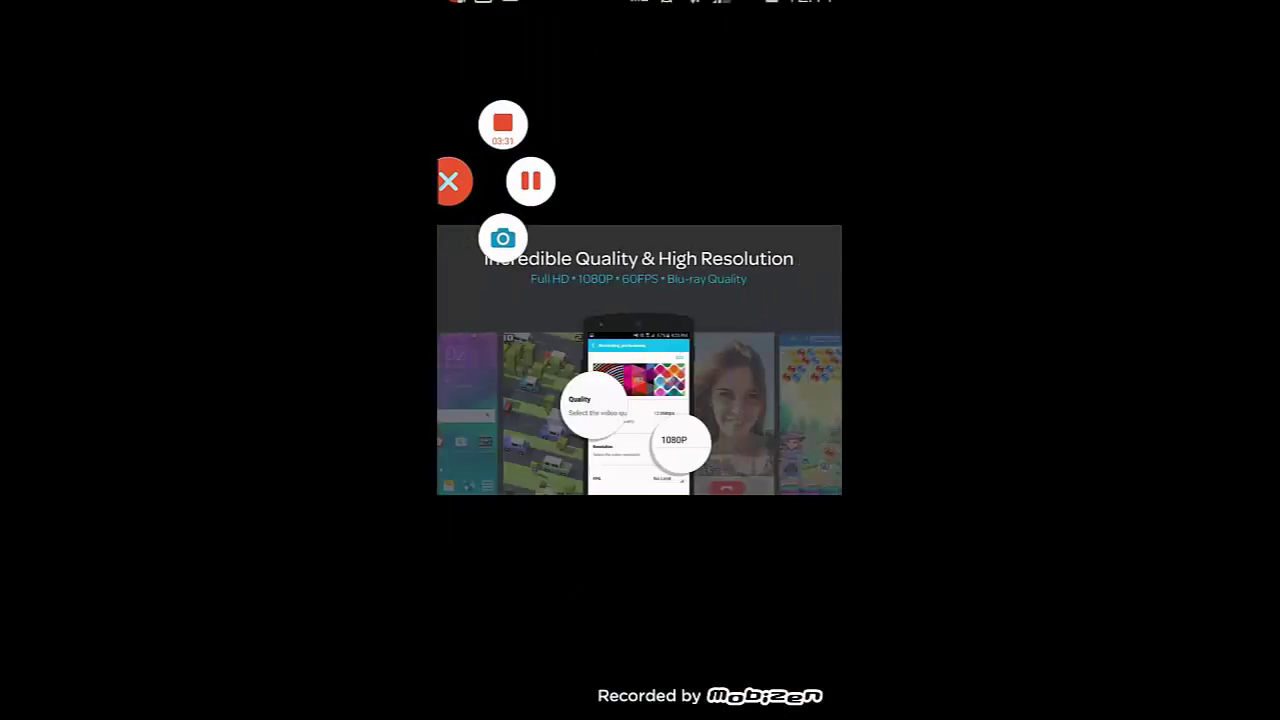
Exit the screenshot viewer and scroll the Mobizen for SAMSUNG listing back to its top.
{"action": "key", "text": "Escape"}
{"action": "left_click_drag", "start_coordinate": [771, 518], "coordinate": [757, 650]}
{"action": "left_click_drag", "start_coordinate": [755, 420], "coordinate": [757, 557]}
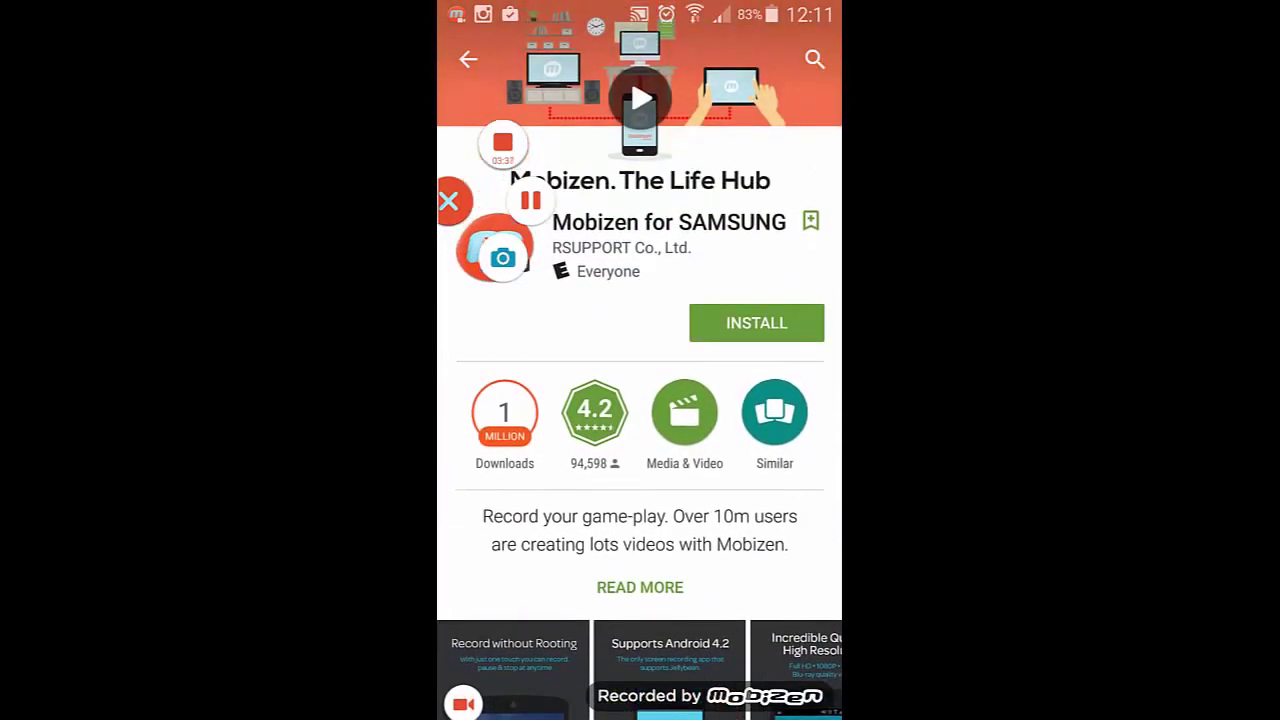
{"action": "left_click_drag", "start_coordinate": [800, 520], "coordinate": [800, 391]}
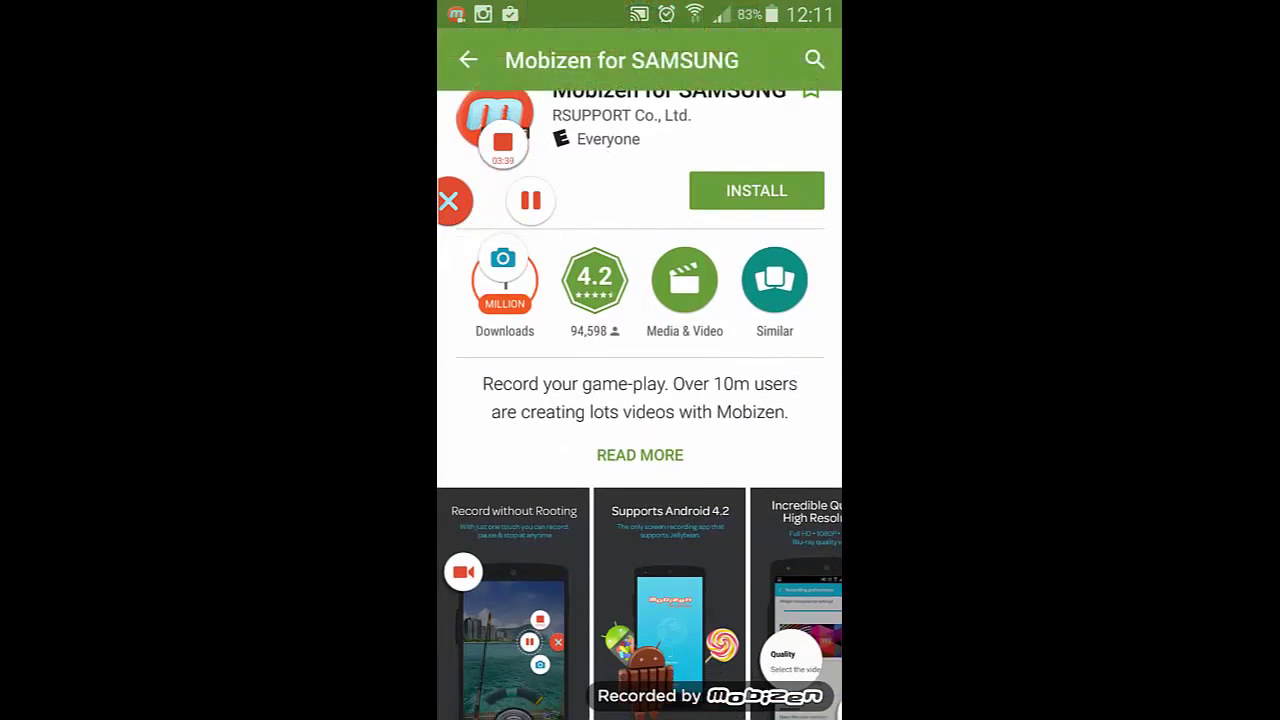
{"action": "scroll", "coordinate": [812, 441], "scroll_direction": "down", "scroll_amount": 3}
{"action": "scroll", "coordinate": [640, 400], "scroll_direction": "up", "scroll_amount": 5}
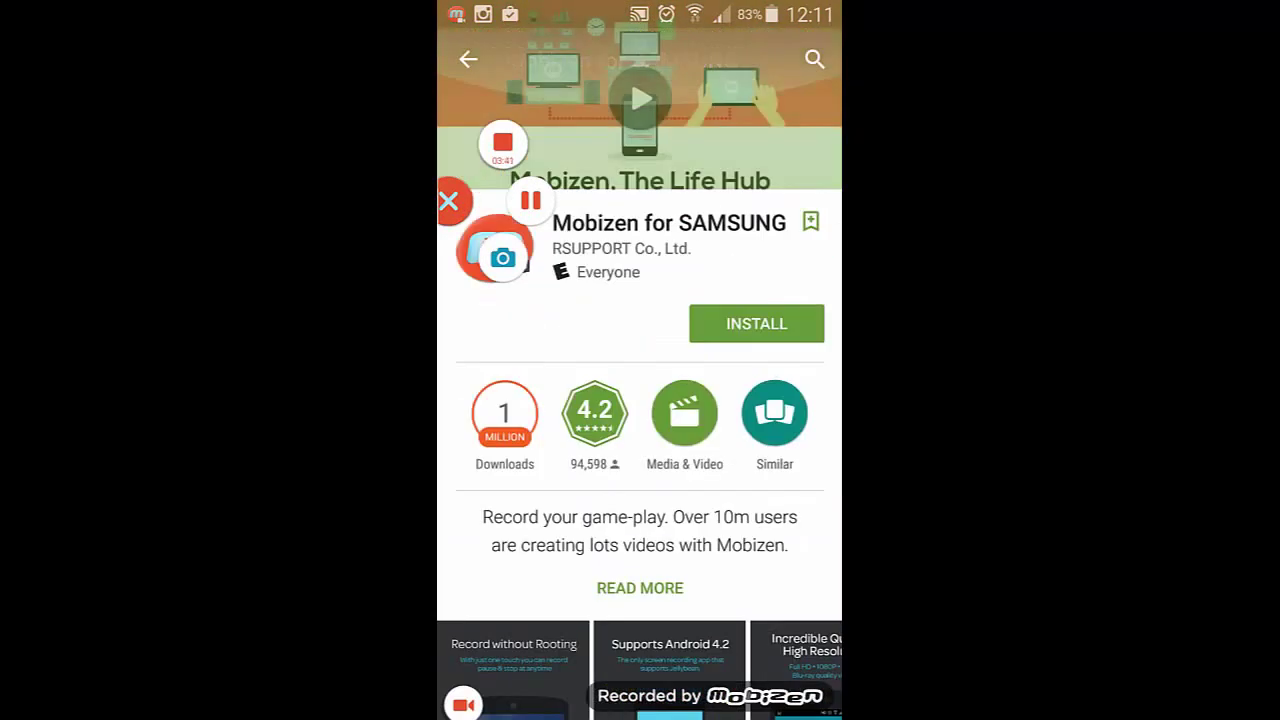
{"action": "mouse_move", "coordinate": [763, 514]}
{"action": "left_mouse_down"}
{"action": "mouse_move", "coordinate": [760, 457]}
{"action": "mouse_move", "coordinate": [762, 502]}
{"action": "left_mouse_up"}
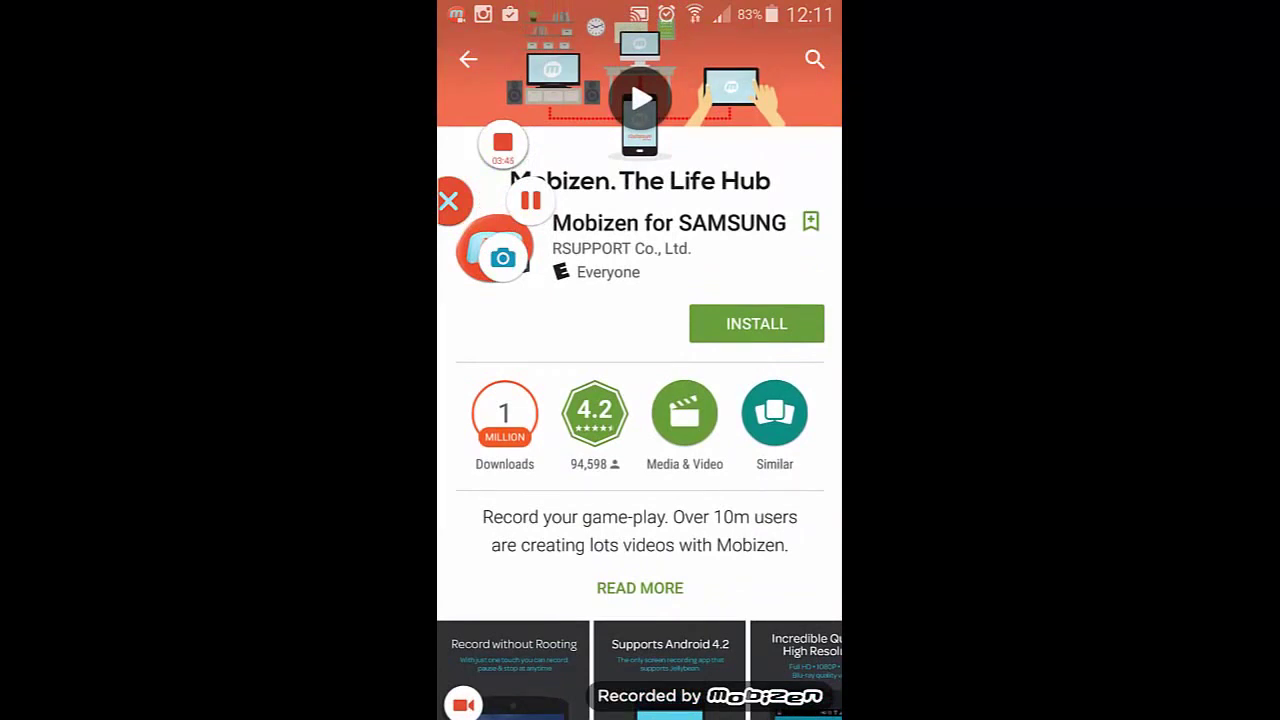